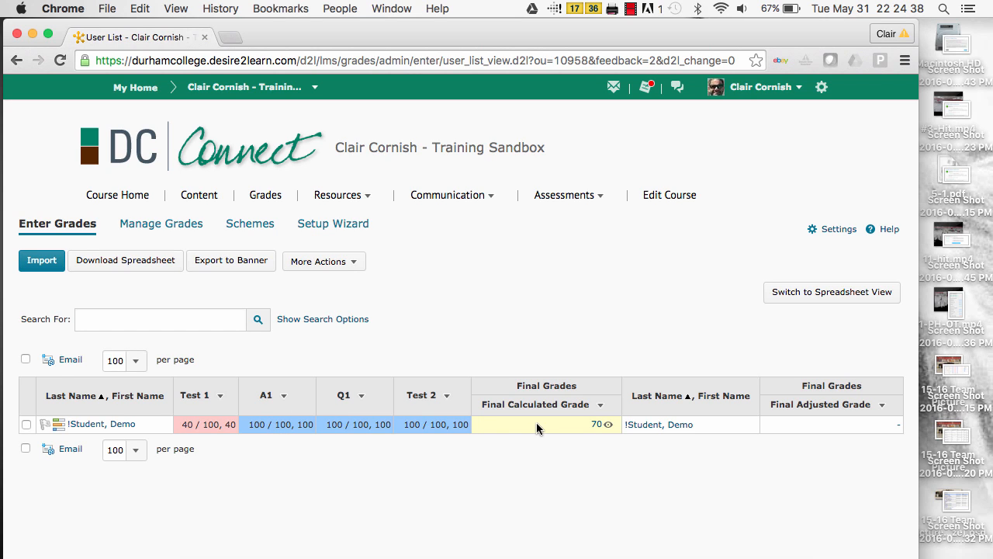
Step: Change the Final Calculated Grade's grade scheme to P/F - 70 Pass and save the item
click(598, 412)
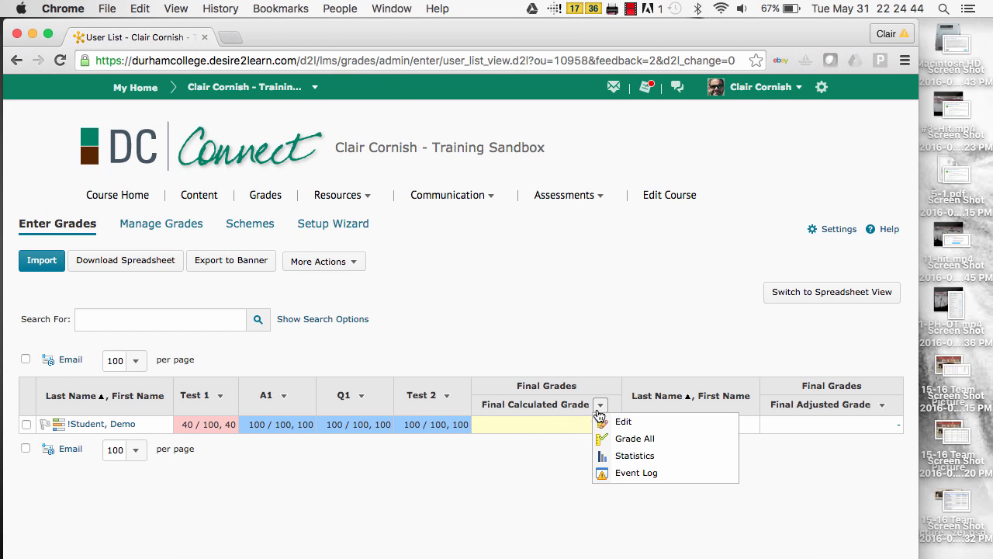
click(608, 421)
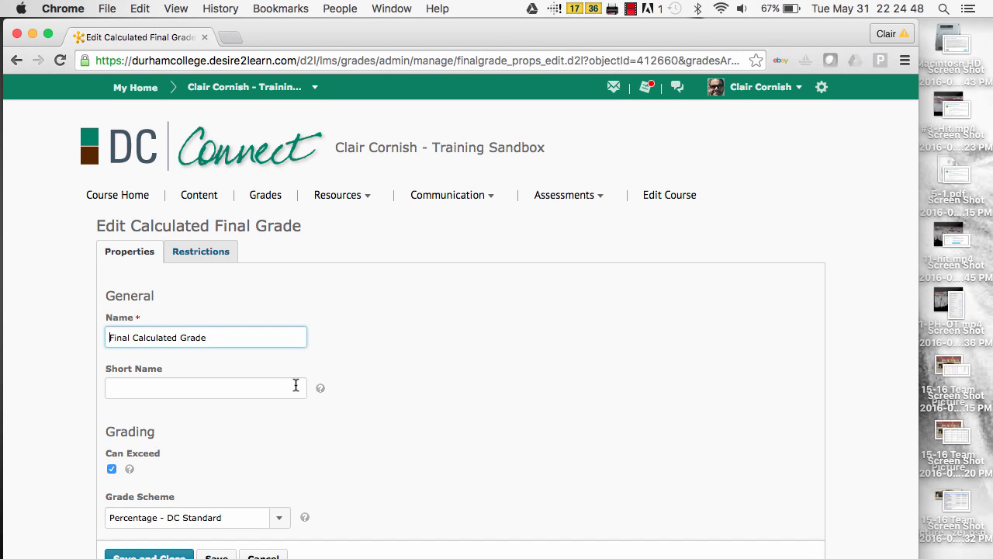
scroll(295, 384, down, 3)
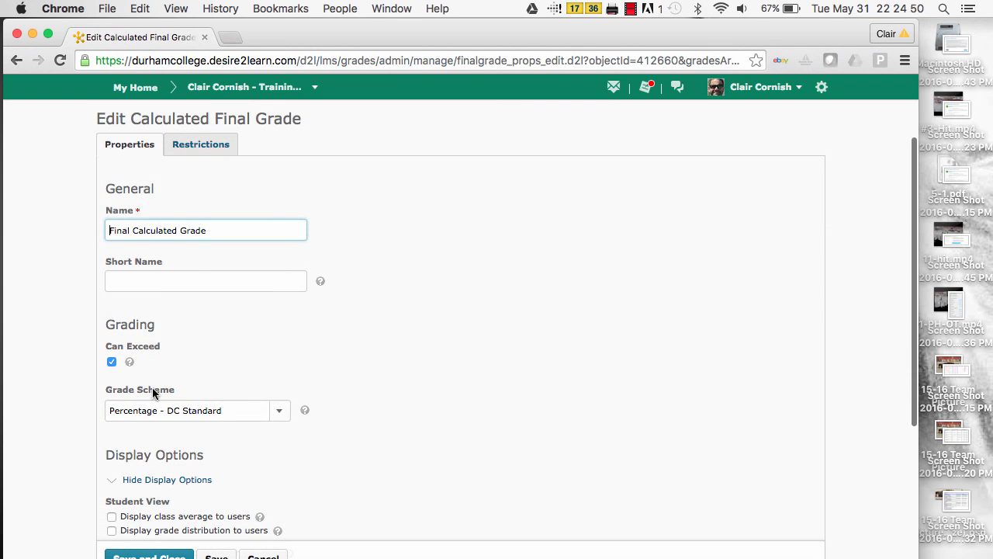
click(280, 419)
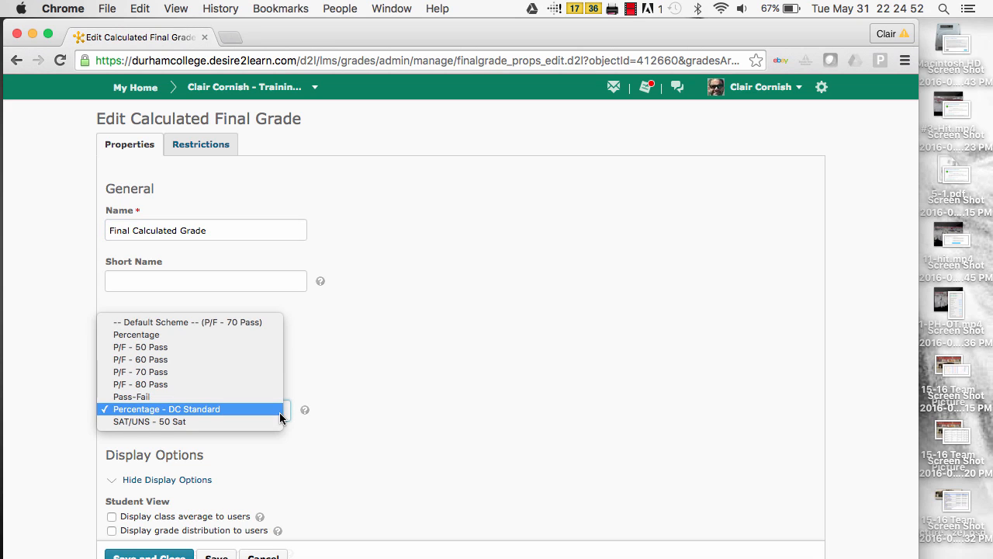
click(196, 372)
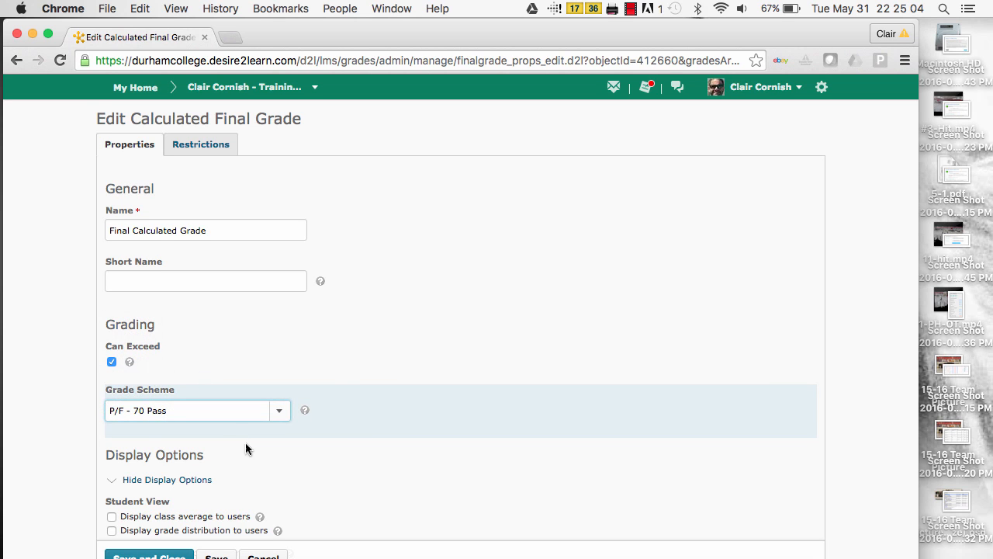
scroll(251, 458, down, 5)
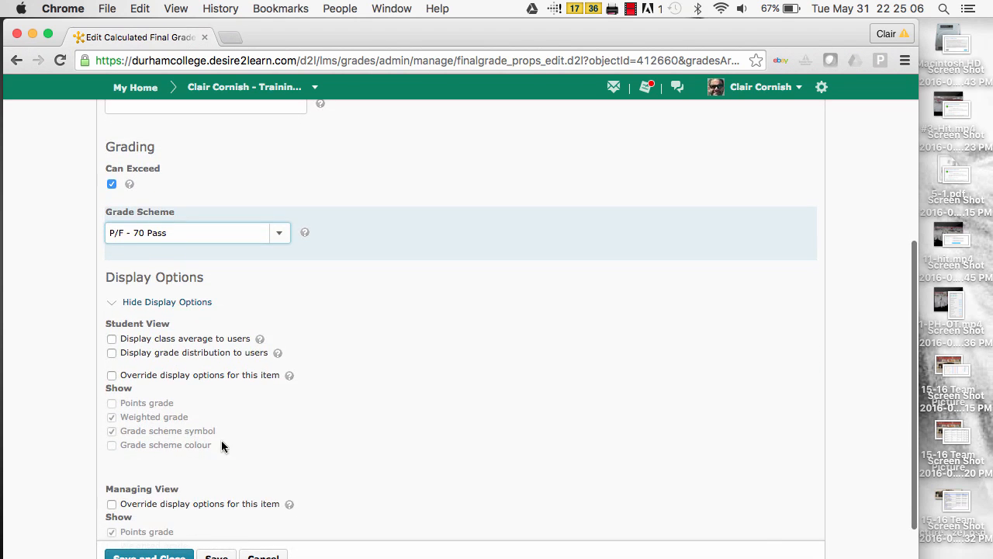
scroll(167, 537, down, 2)
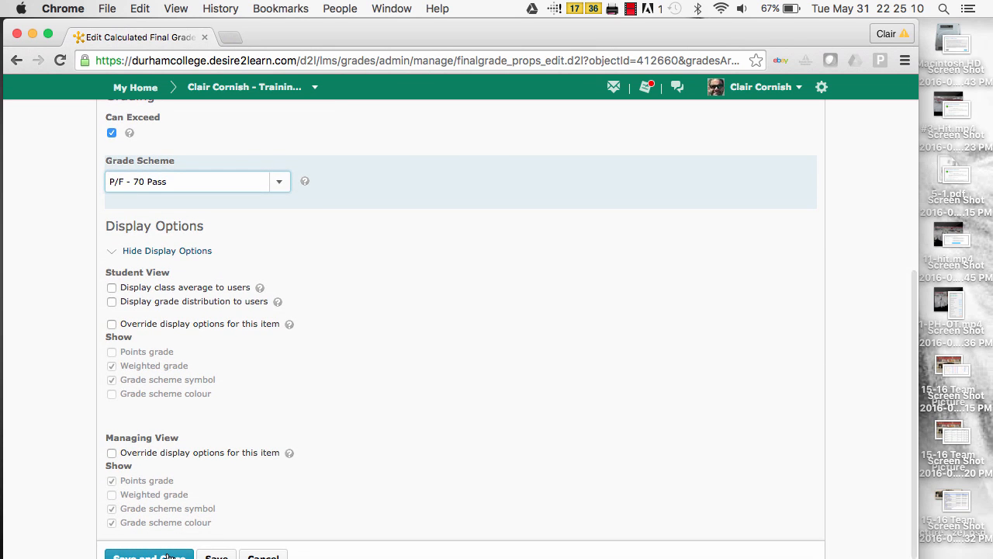
click(167, 556)
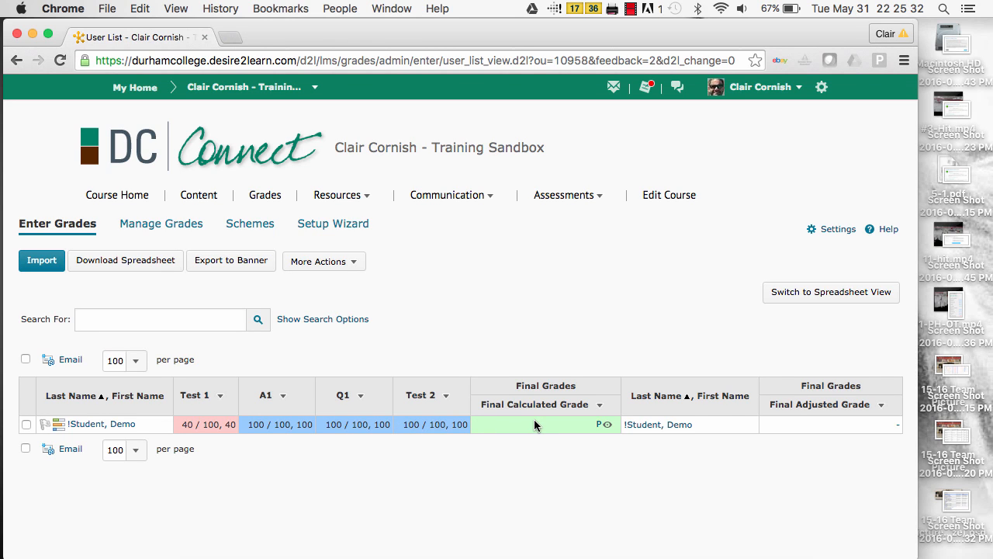
Step: Set the demo student's Test 1 grade to 35 out of 100 and save the change
click(220, 396)
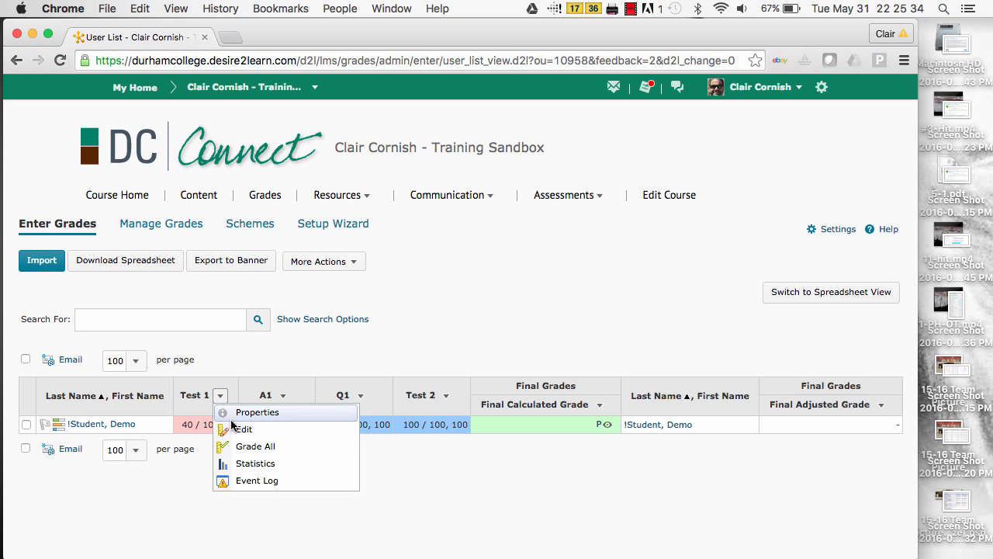
click(248, 442)
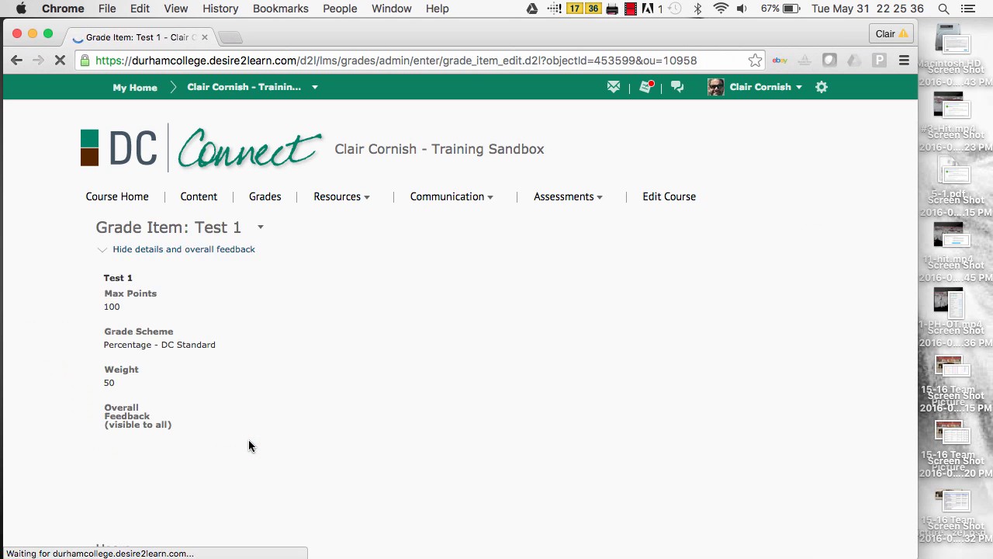
scroll(159, 458, down, 5)
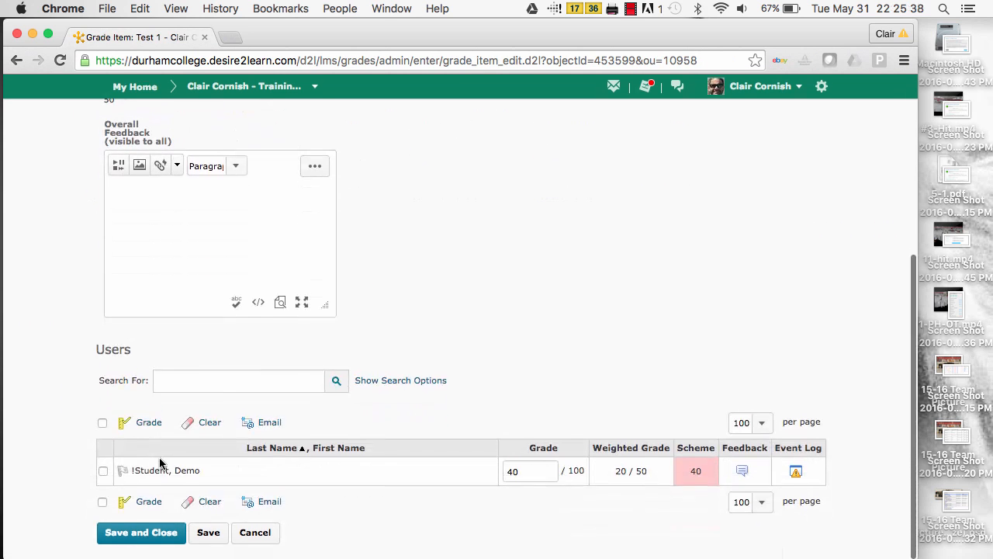
double_click(517, 472)
text(3)
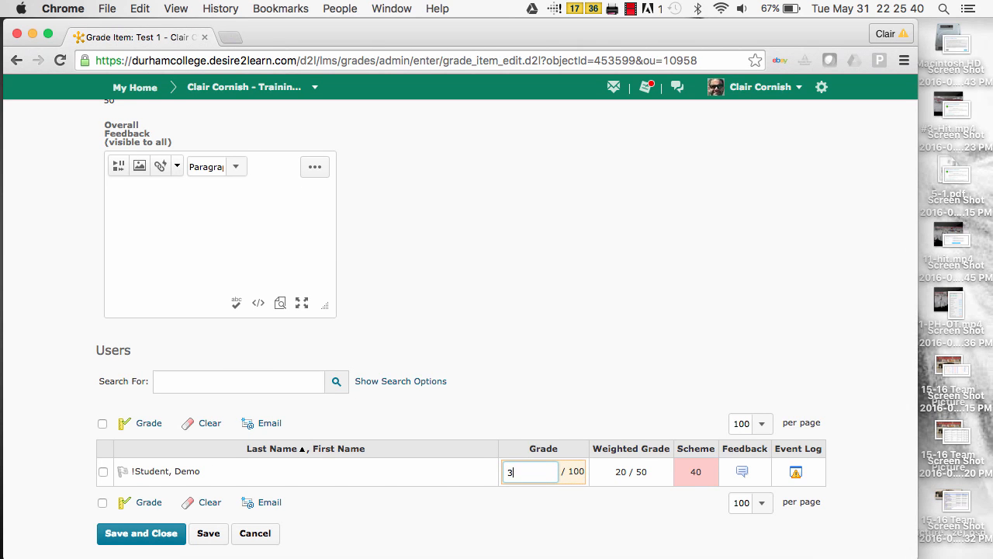
text(5)
click(163, 534)
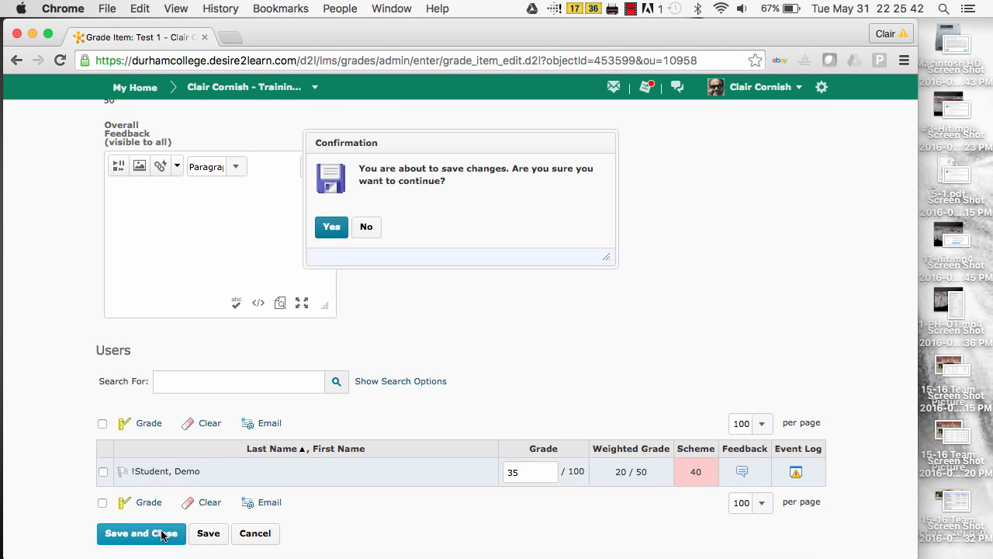
click(327, 226)
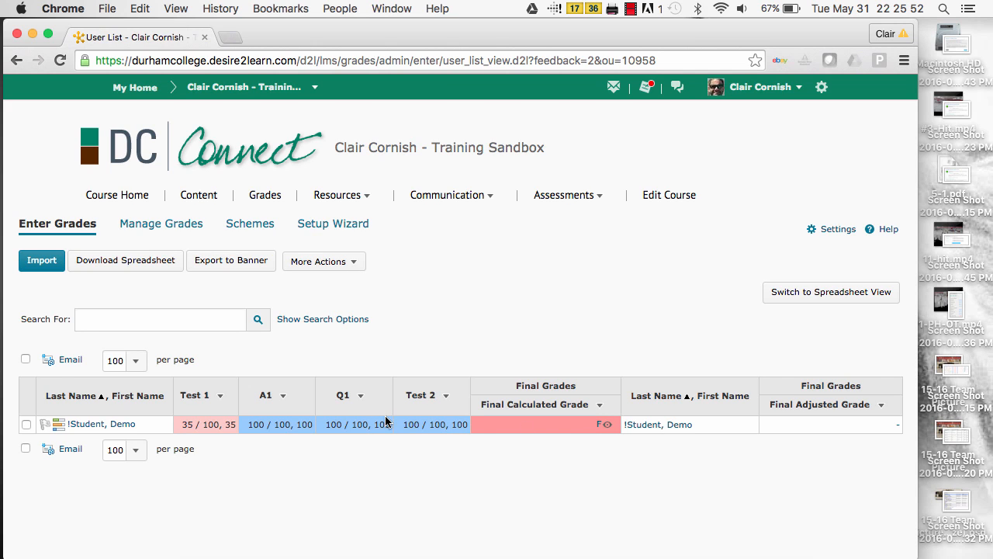
Step: Start a new grade item of type Calculated and name it "Final Mark as a Percentage"
click(182, 223)
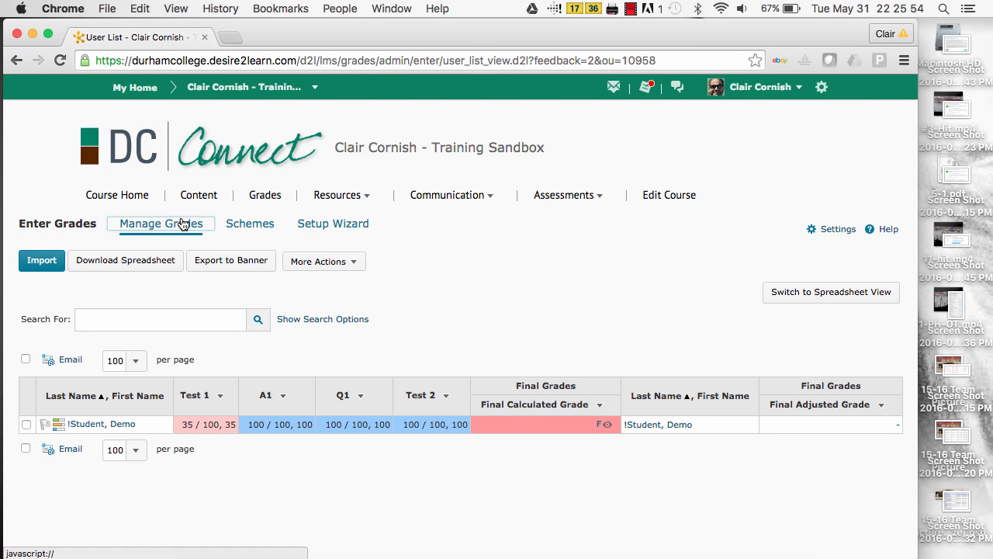
click(137, 261)
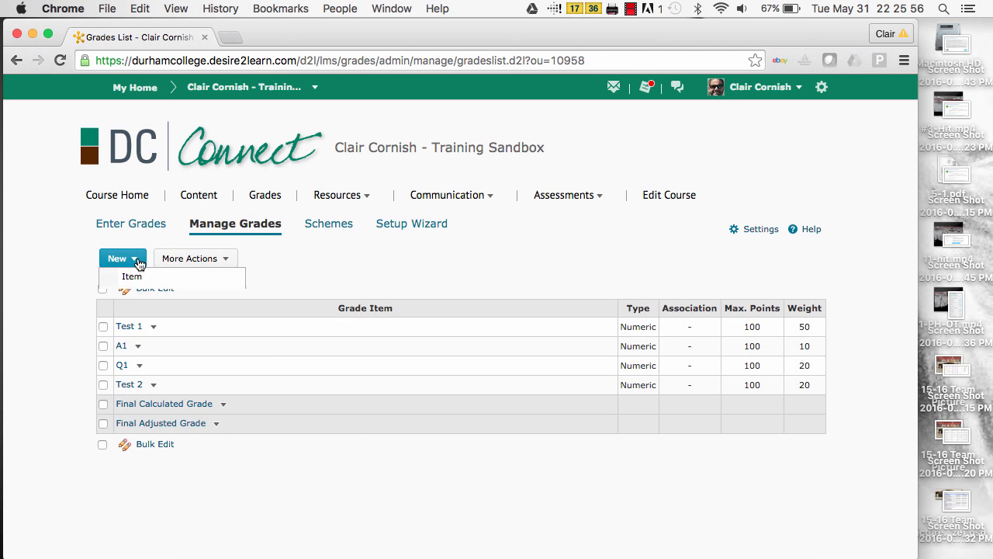
click(134, 276)
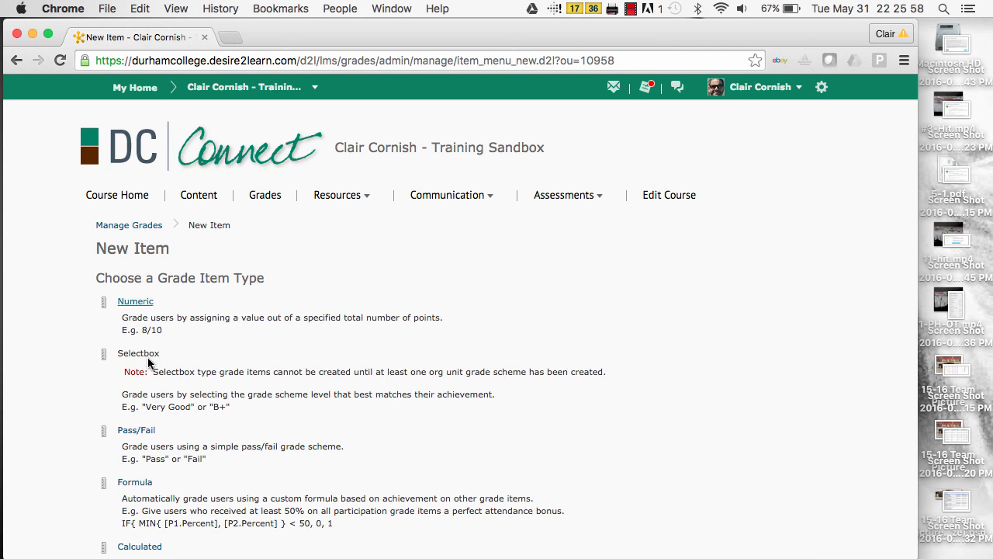
scroll(147, 357, down, 3)
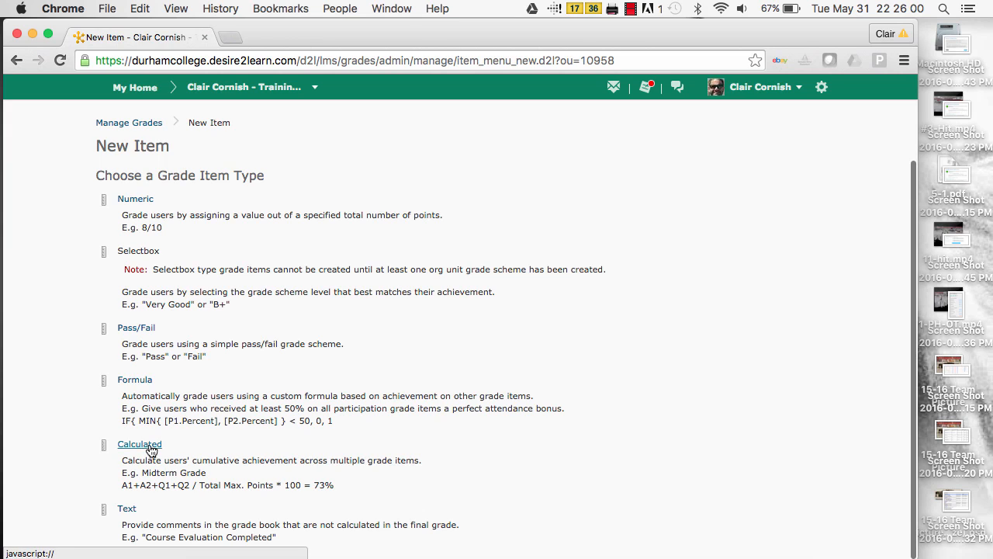
click(140, 445)
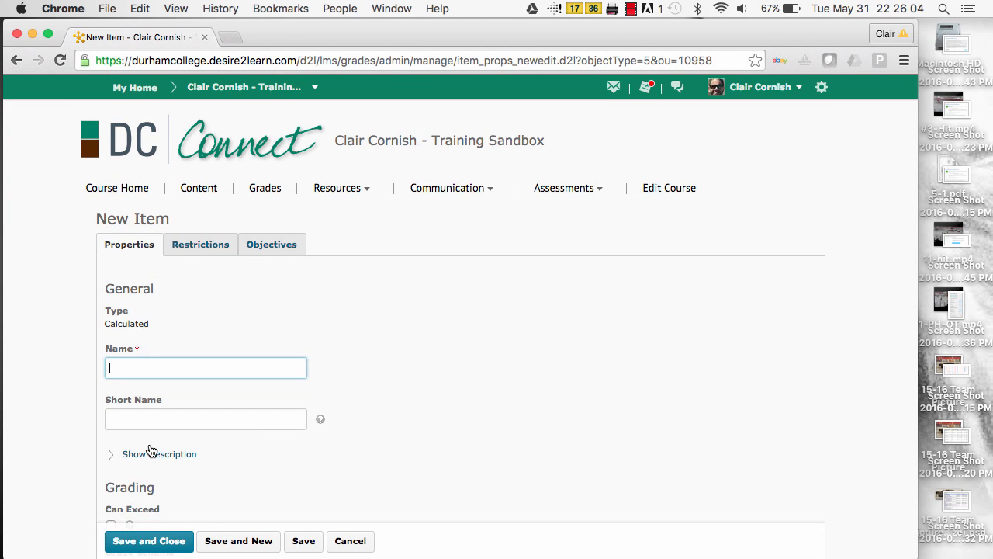
text(o)
text(fina)
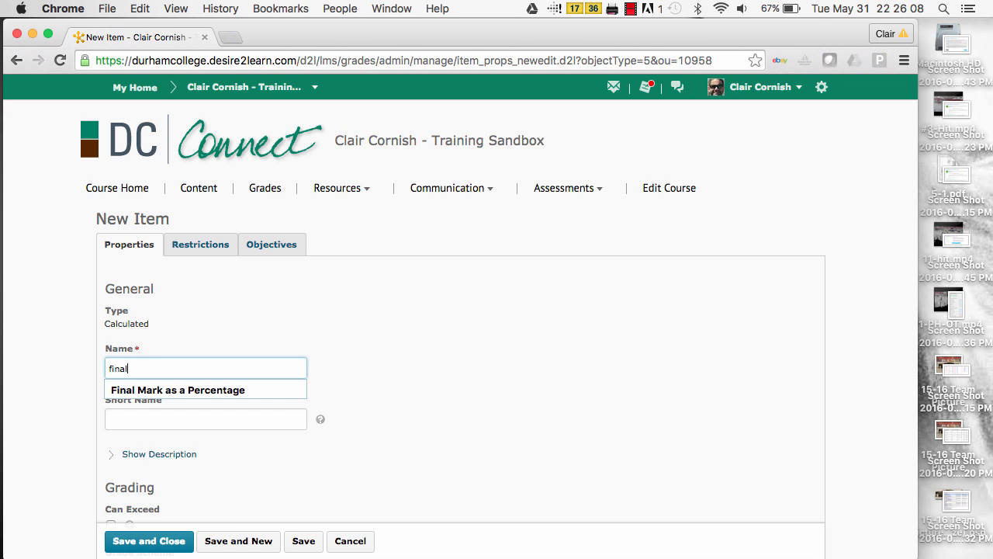
text(l)
click(173, 393)
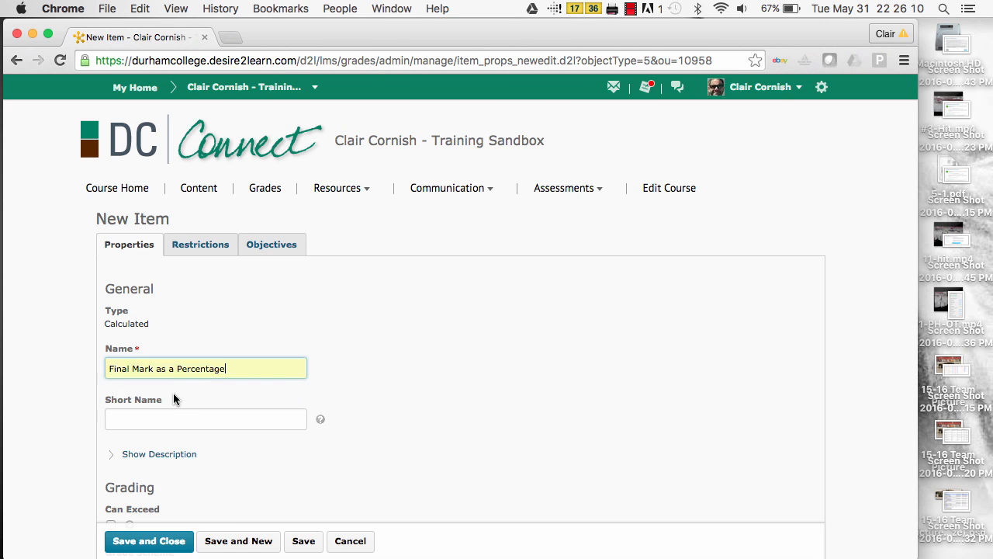
Step: Set the new calculated item's grade scheme to Percentage - DC Standard
scroll(147, 440, down, 5)
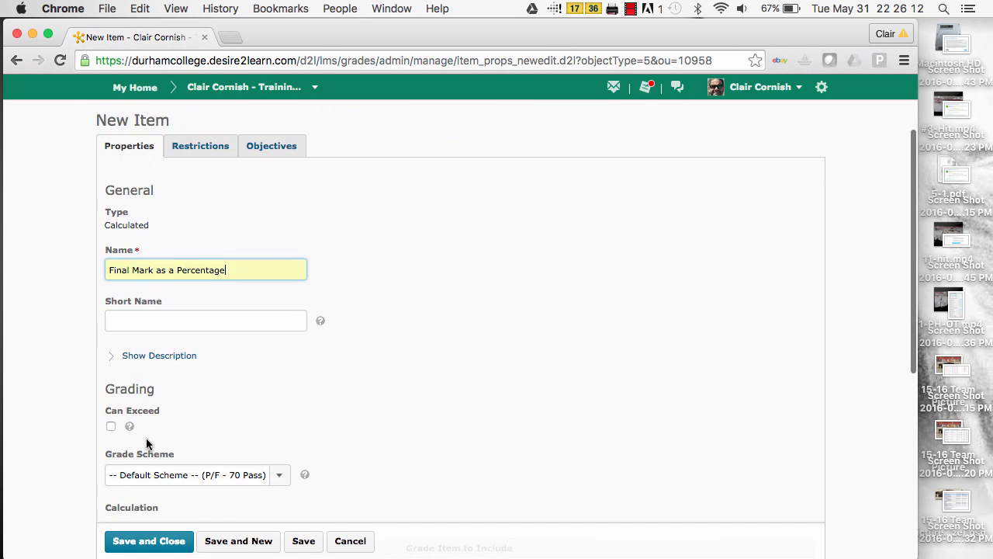
click(280, 421)
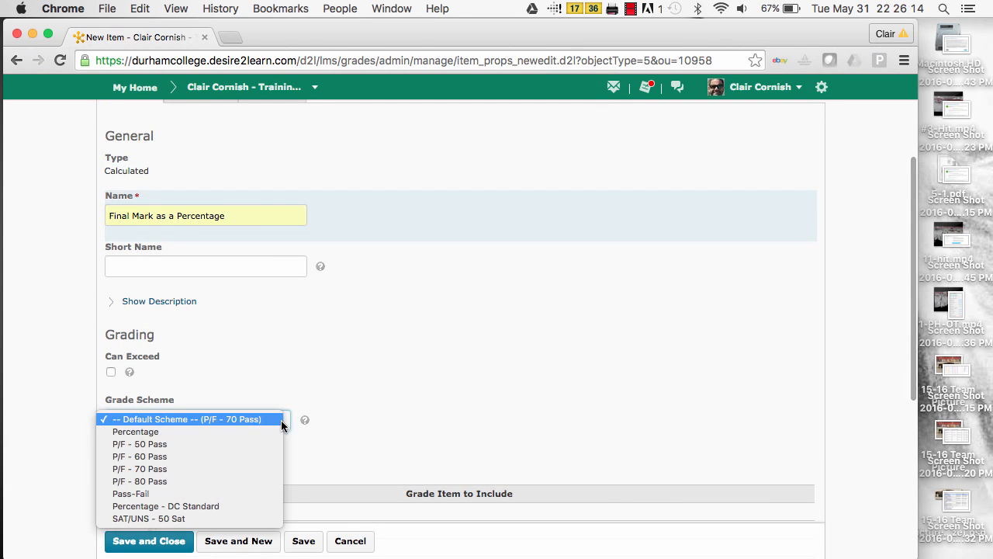
click(218, 506)
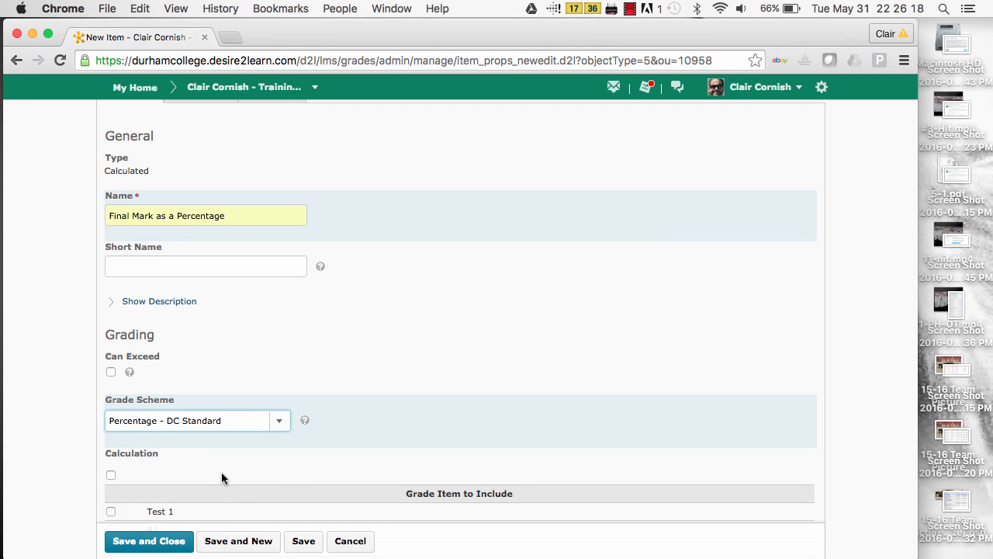
Step: Include Test 1, A1, Q1 and Test 2 in the new item's calculation
scroll(221, 471, down, 4)
click(111, 374)
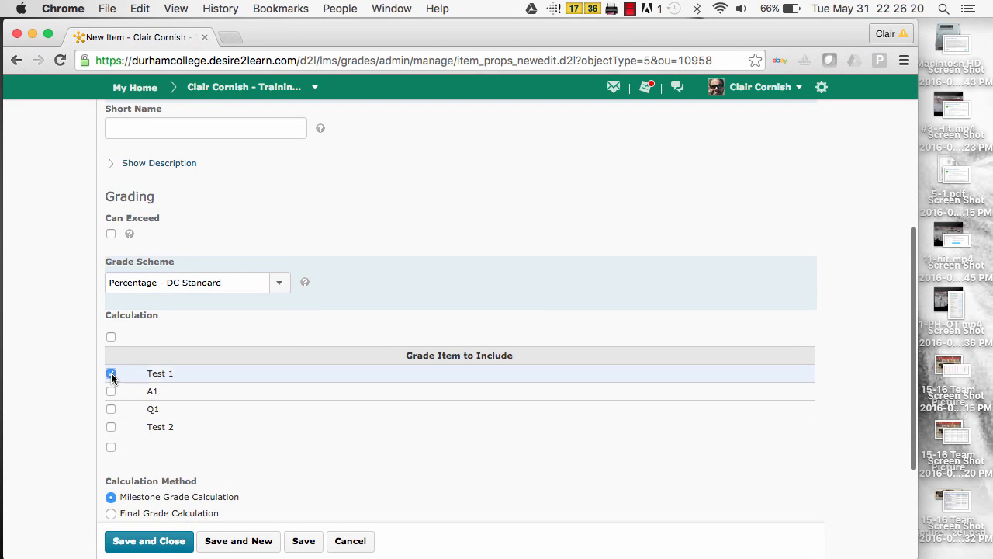
click(111, 391)
click(111, 409)
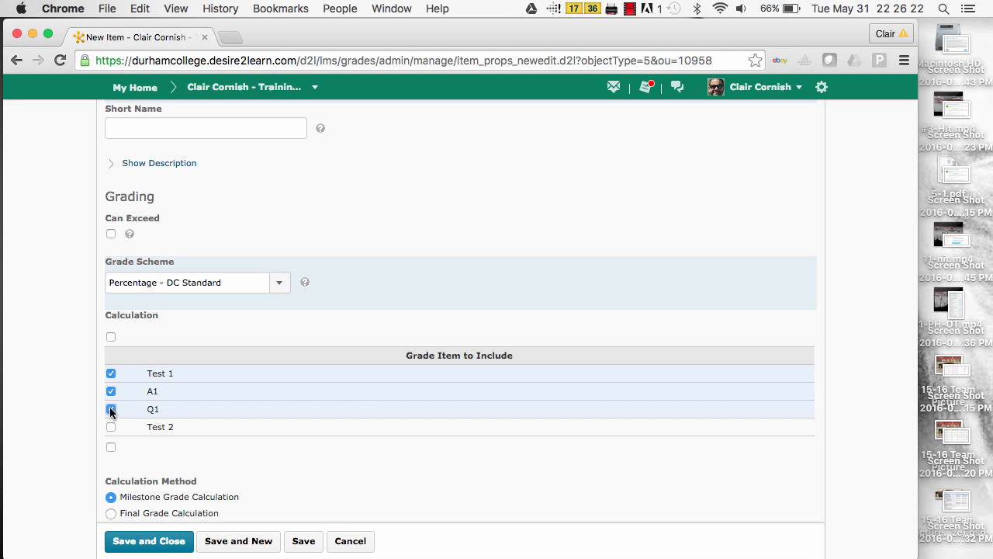
click(111, 427)
Step: Set the calculation method to Final Grade Calculation and save the new grade item
scroll(155, 474, down, 1)
scroll(163, 482, down, 2)
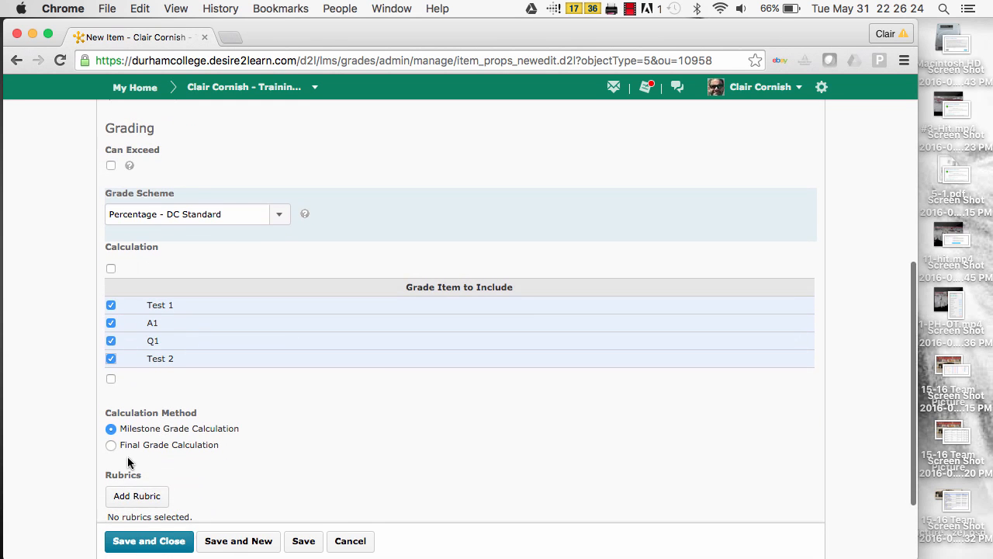
click(111, 445)
scroll(172, 454, down, 3)
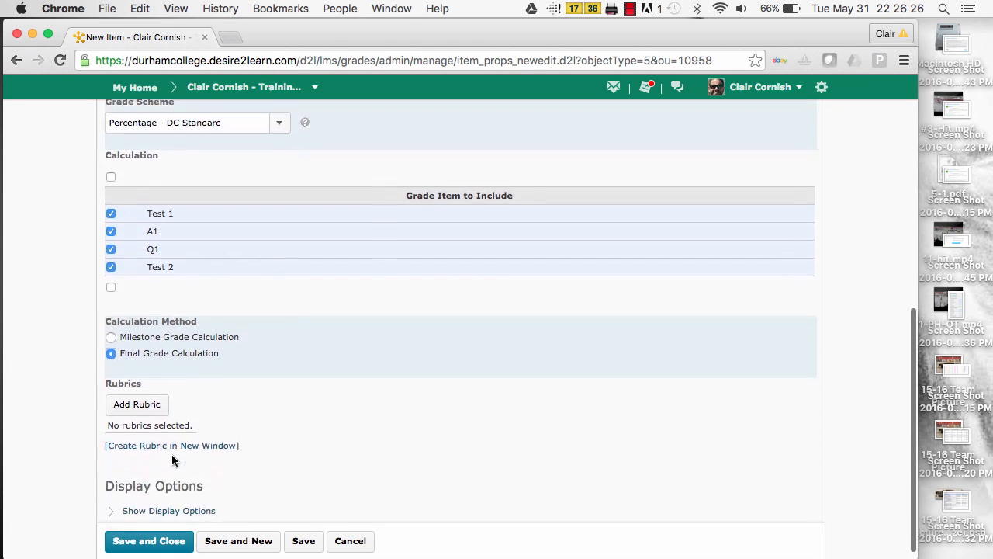
click(163, 536)
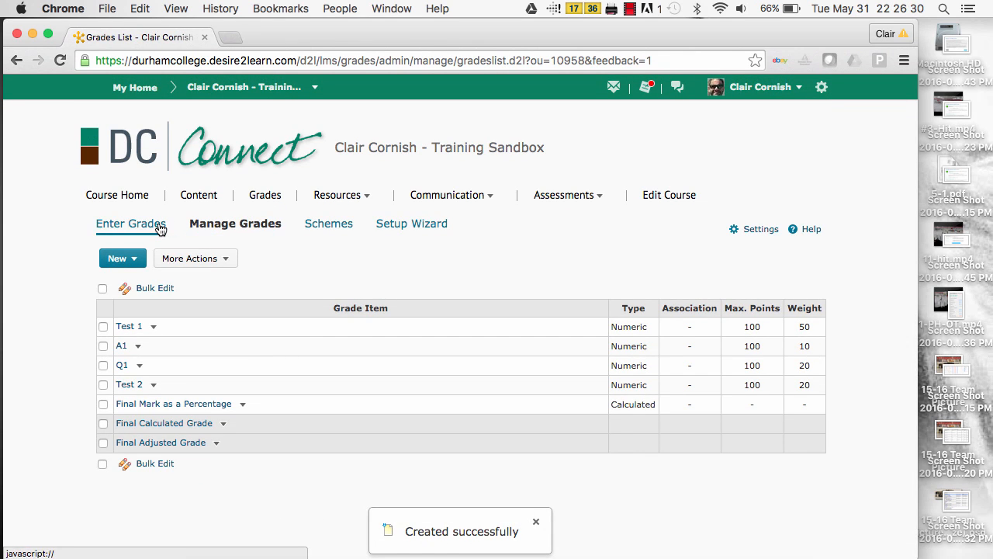
Step: Return to grade entry, set the demo student's Test 1 grade to 60 out of 100 and save the change
click(159, 226)
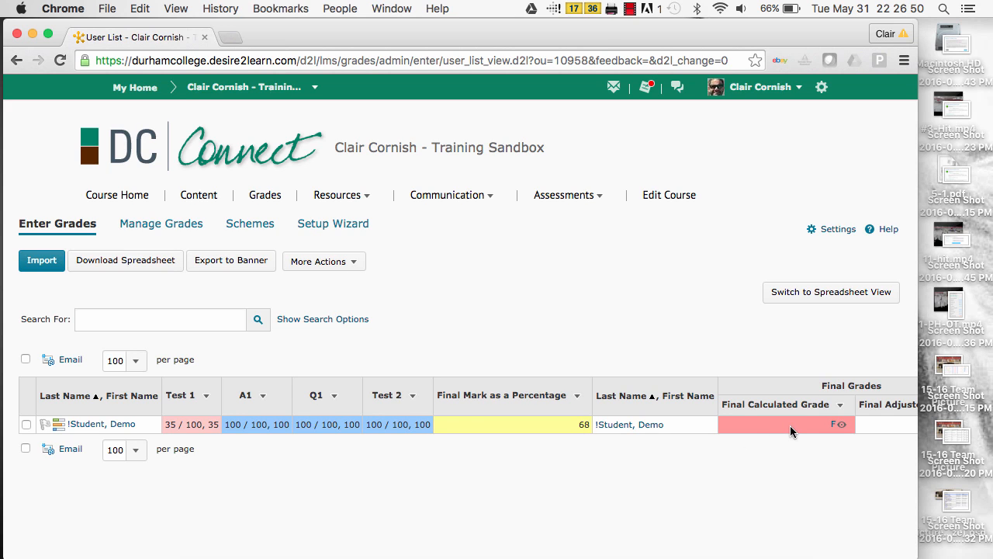
click(205, 395)
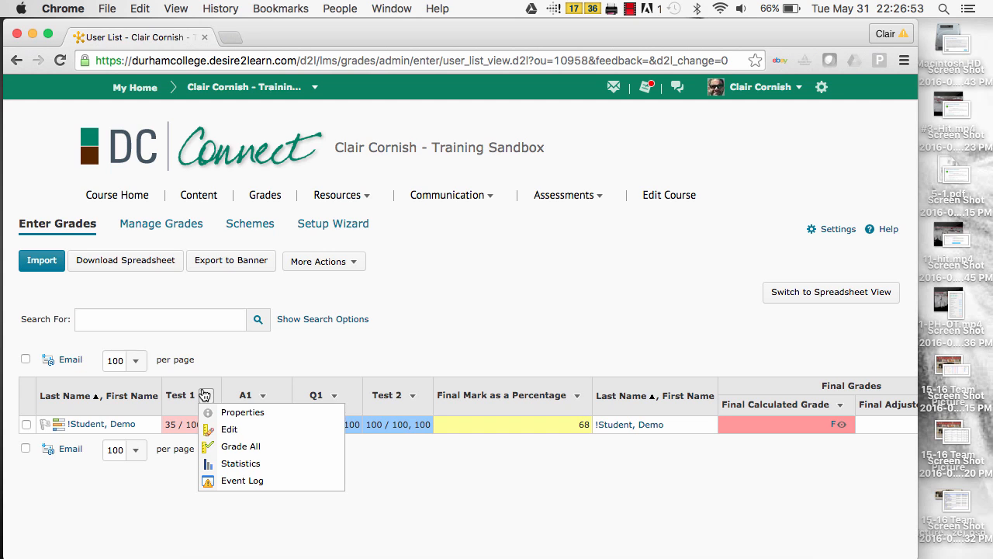
click(225, 446)
scroll(231, 480, down, 10)
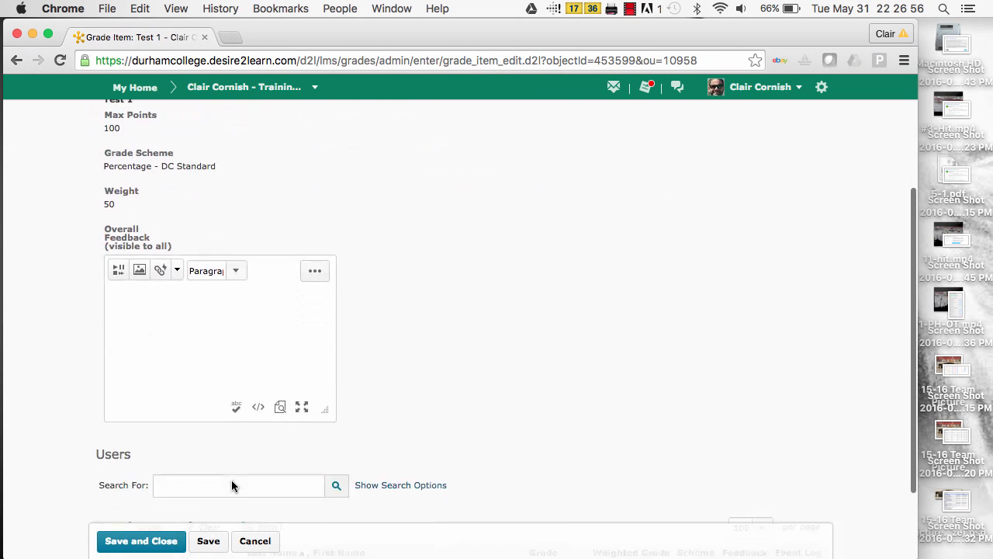
double_click(521, 472)
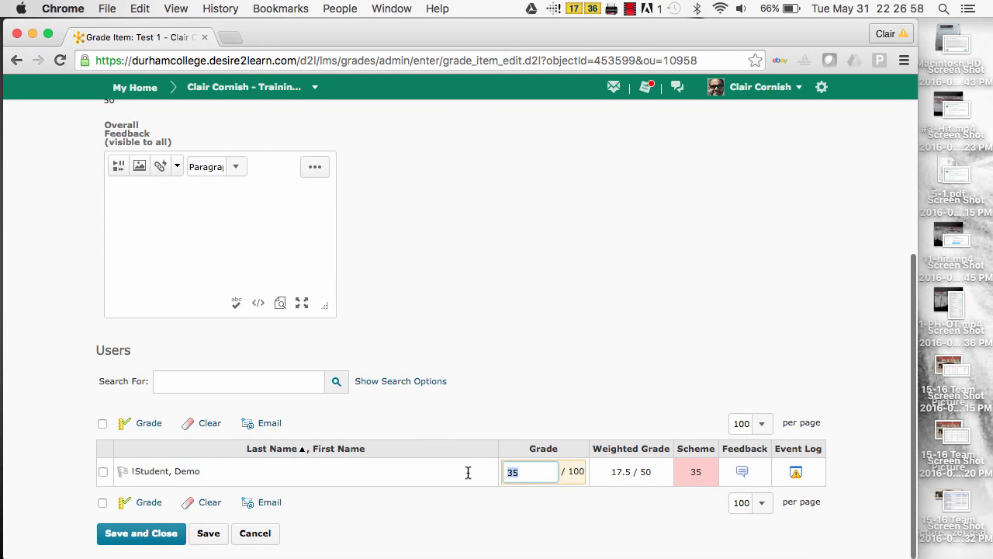
text(60)
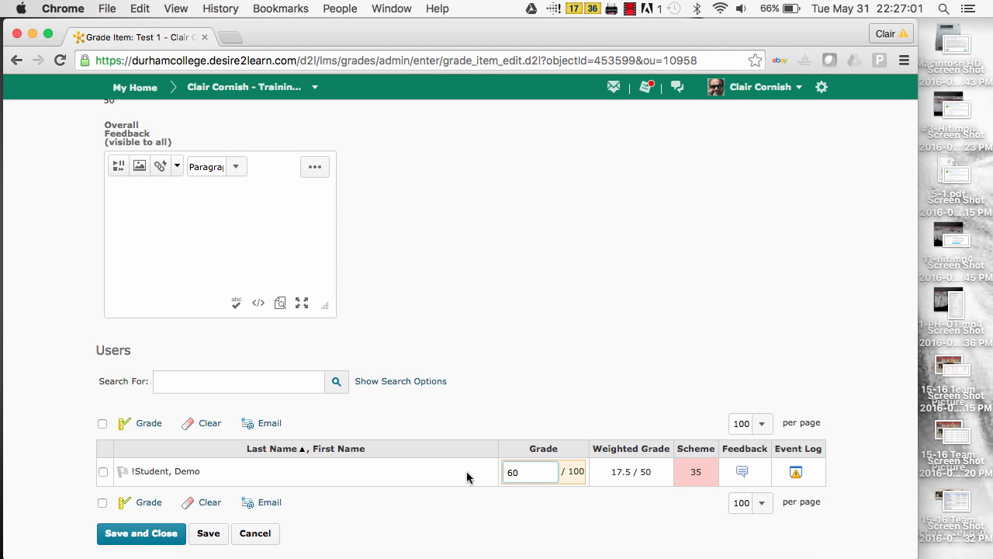
click(157, 532)
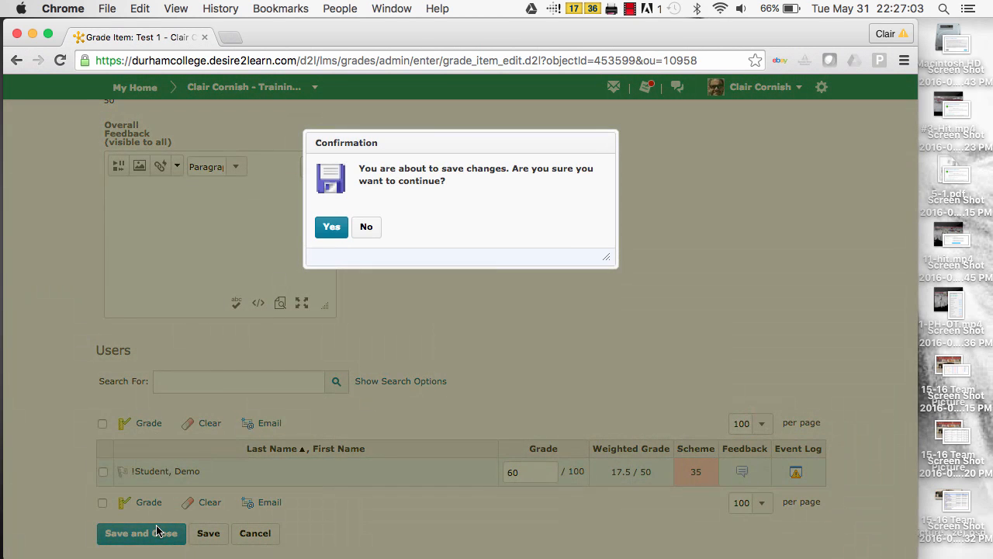
click(326, 230)
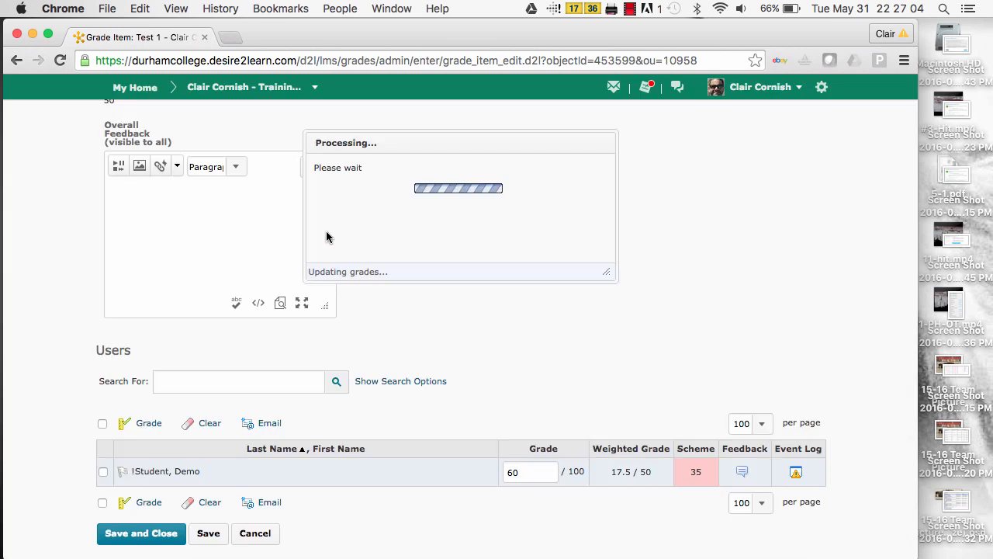